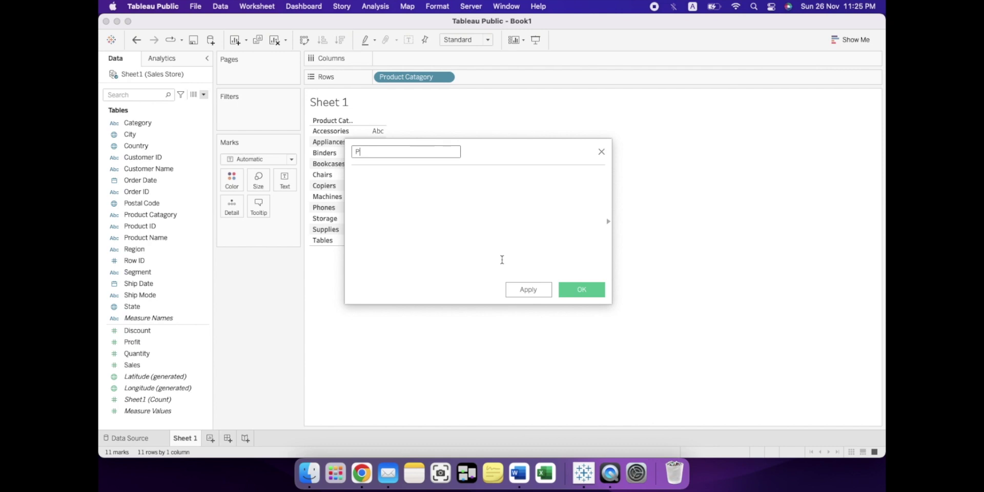
Name the calculated field Profit Percentage, define it as SUM([Profit])/SUM([Sales]), and save it
{"action": "type", "text": "ofit Percentage"}
{"action": "left_click", "coordinate": [470, 220]}
{"action": "type", "text": "SUM(pr"}
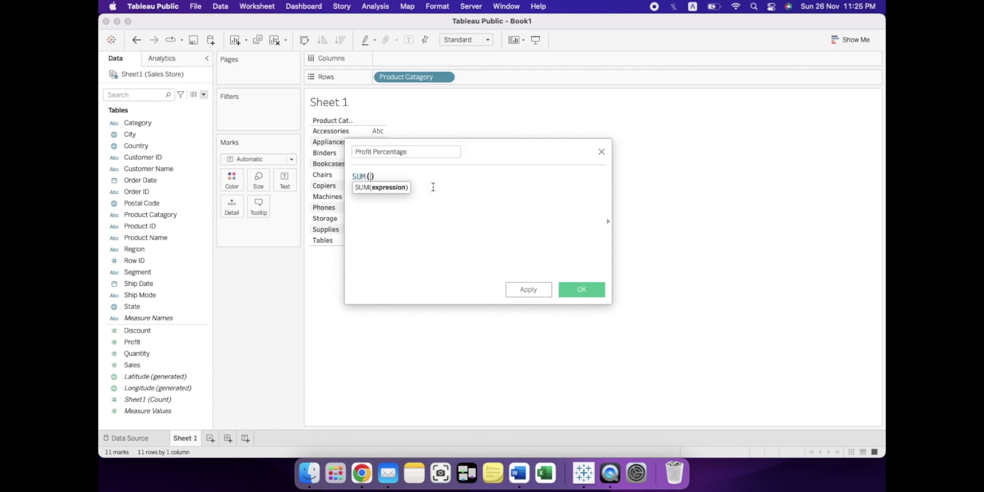
{"action": "type", "text": "of"}
{"action": "key", "text": "Return"}
{"action": "type", "text": "/SUM("}
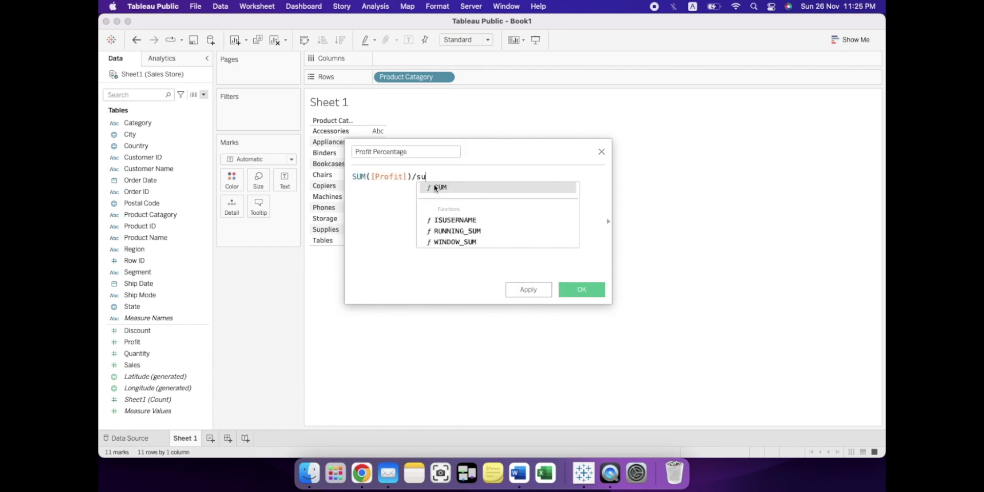
{"action": "type", "text": "sa"}
{"action": "left_click", "coordinate": [465, 190]}
{"action": "left_click", "coordinate": [581, 290]}
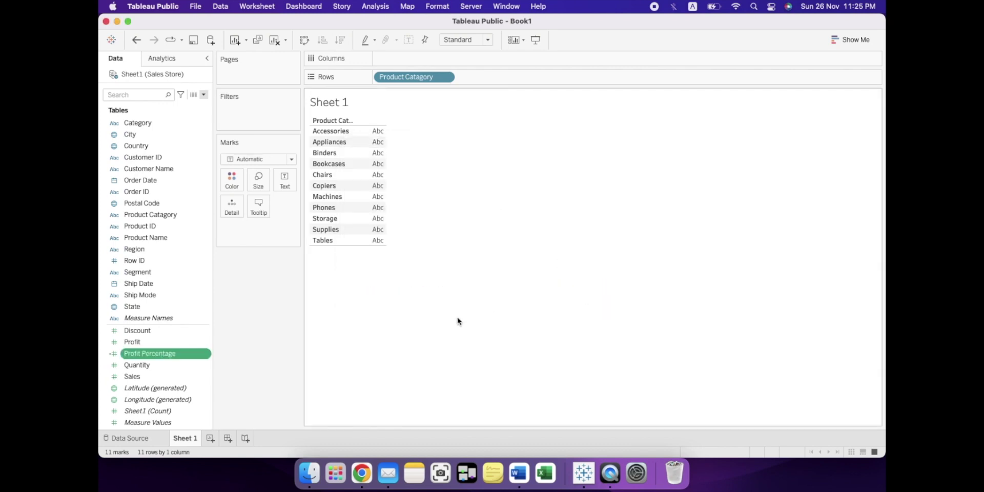
Plot Profit Percentage on the columns as bars per product category and show the mark labels
{"action": "left_click_drag", "start_coordinate": [166, 358], "coordinate": [435, 58]}
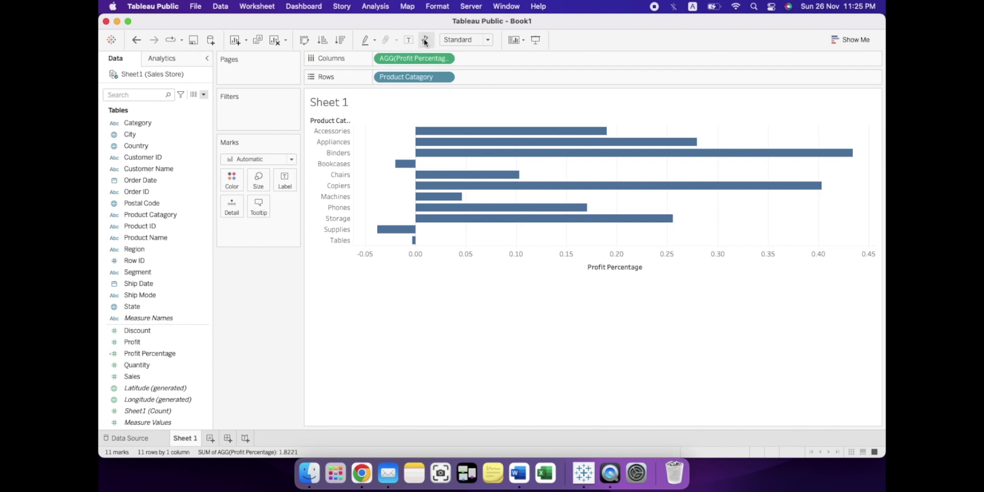
{"action": "left_click", "coordinate": [408, 40]}
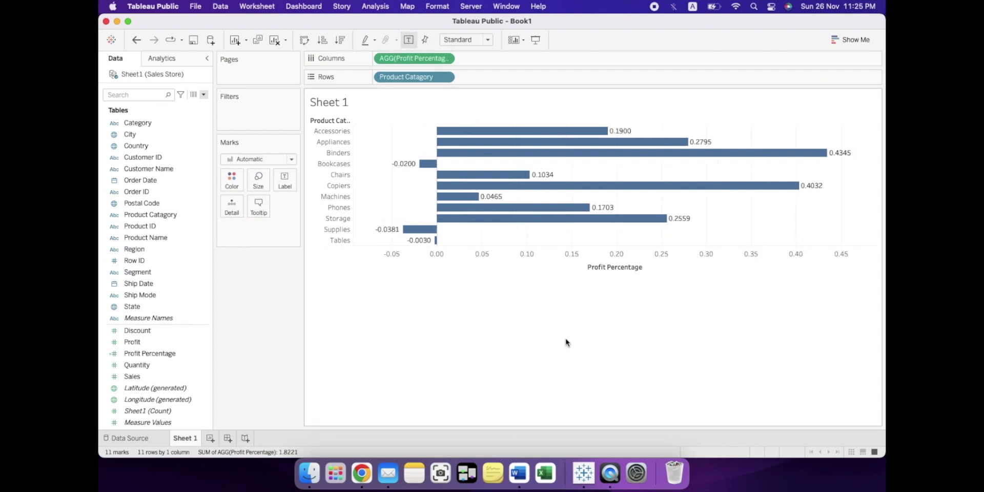
Set the default number format of the Profit Percentage field to Percentage with 2 decimal places
{"action": "left_click", "coordinate": [202, 354]}
{"action": "mouse_move", "coordinate": [241, 275]}
{"action": "left_click", "coordinate": [329, 295]}
{"action": "left_click", "coordinate": [392, 228]}
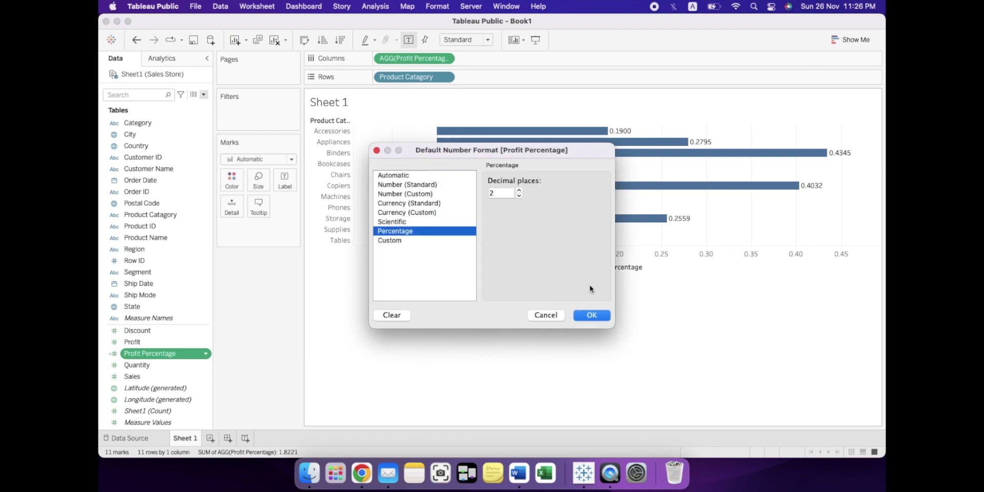
{"action": "left_click", "coordinate": [590, 315]}
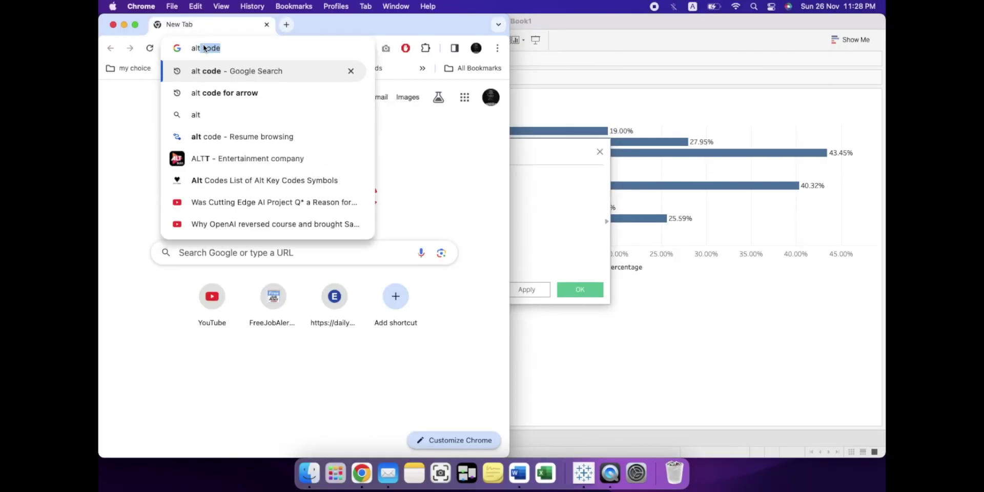
In Chrome, search for "alt code", open the alt-codes.net symbol list and copy the ▲ symbol (code 30)
{"action": "left_click", "coordinate": [235, 73]}
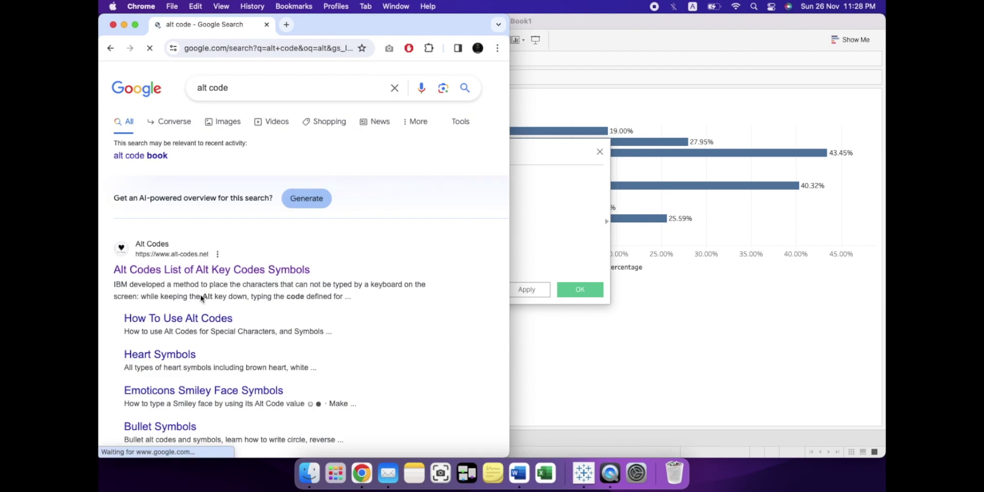
{"action": "left_click", "coordinate": [201, 270]}
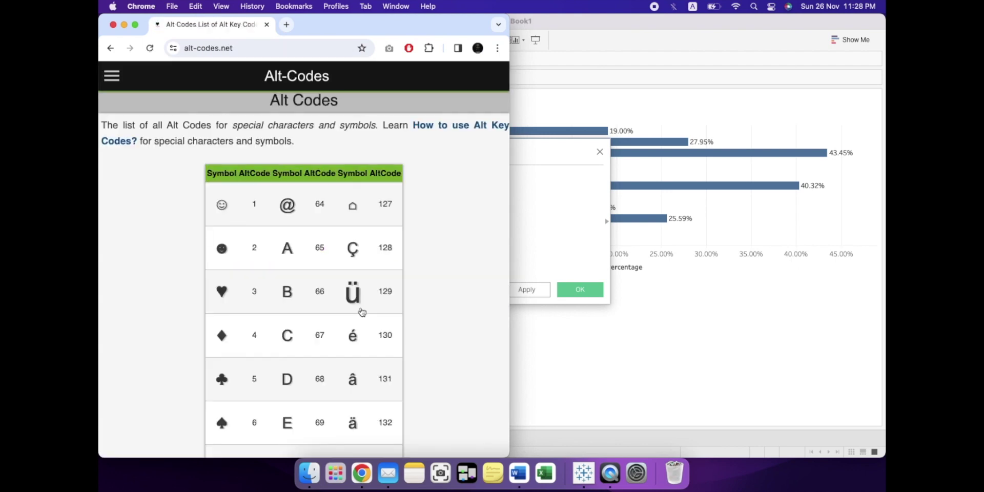
{"action": "scroll", "coordinate": [361, 311], "scroll_direction": "down", "scroll_amount": 7}
{"action": "scroll", "coordinate": [362, 310], "scroll_direction": "down", "scroll_amount": 20}
{"action": "scroll", "coordinate": [362, 310], "scroll_direction": "up", "scroll_amount": 20}
{"action": "scroll", "coordinate": [362, 310], "scroll_direction": "down", "scroll_amount": 3}
{"action": "scroll", "coordinate": [362, 312], "scroll_direction": "down", "scroll_amount": 1}
{"action": "left_click", "coordinate": [220, 223]}
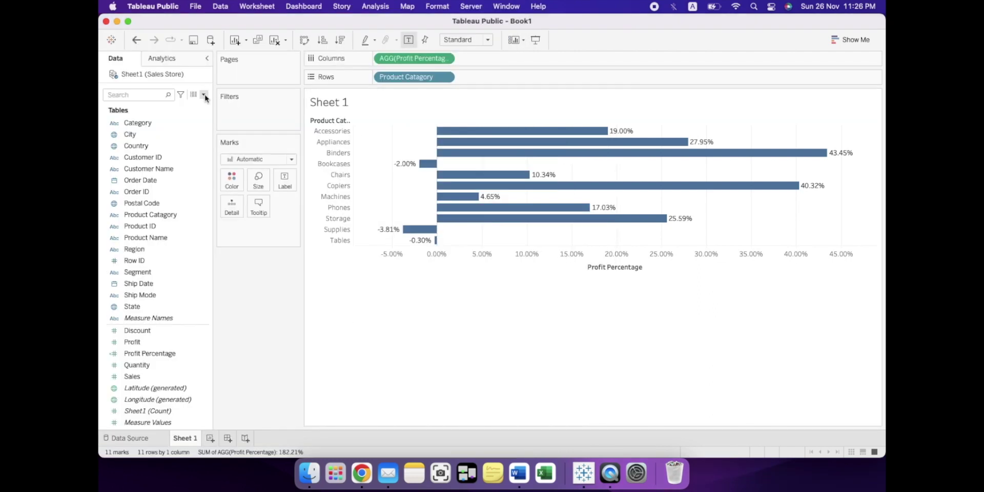
Create a calculated field named Profit Label with the formula IF [Profit Percentage]>0 THEN [Profit Percentage] END
{"action": "left_click", "coordinate": [204, 95]}
{"action": "left_click", "coordinate": [195, 104]}
{"action": "type", "text": "Profit Label"}
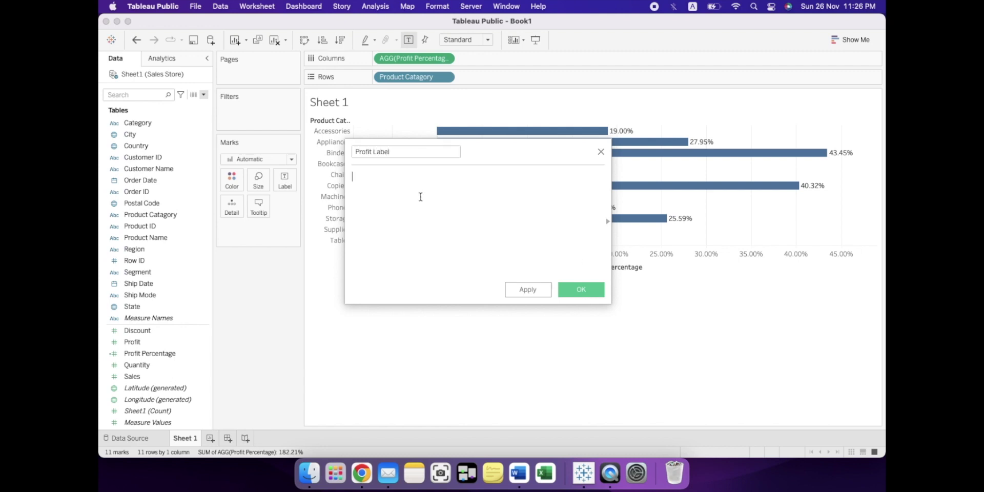
{"action": "left_click", "coordinate": [419, 197]}
{"action": "type", "text": "IF pr"}
{"action": "left_click", "coordinate": [421, 231]}
{"action": "type", "text": ">0 THEN"}
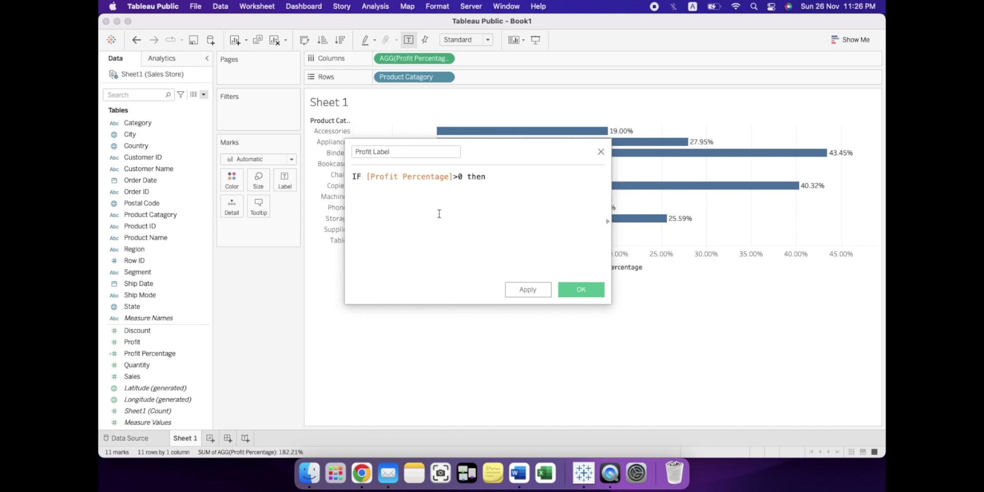
{"action": "type", "text": " pr"}
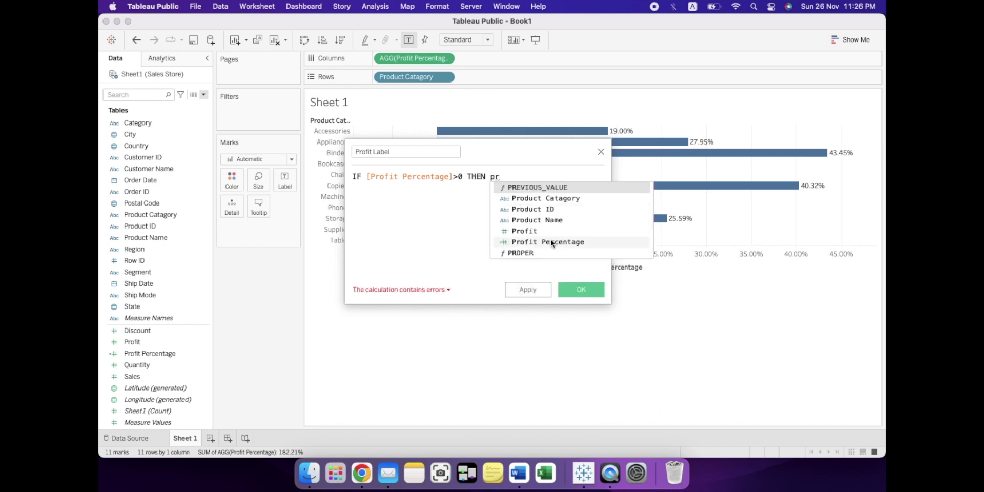
{"action": "left_click", "coordinate": [543, 242]}
{"action": "type", "text": "en"}
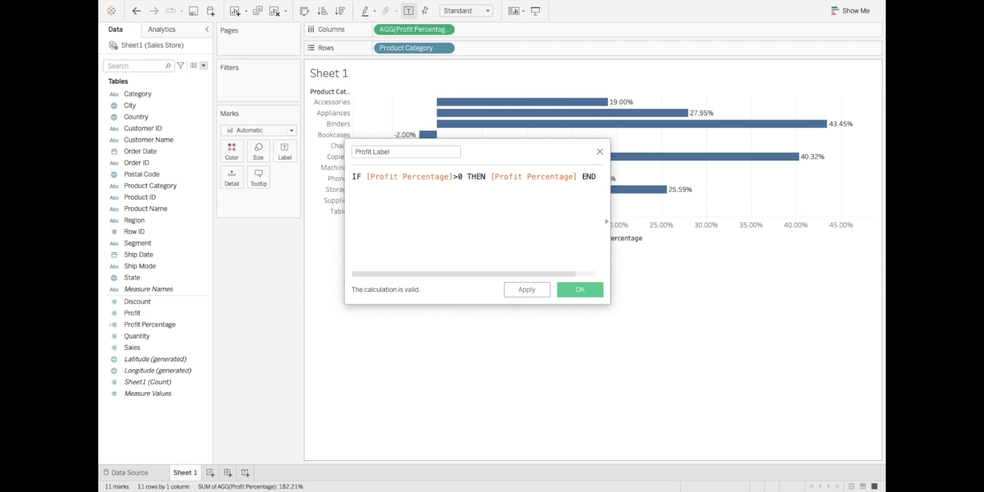
{"action": "left_click", "coordinate": [580, 290]}
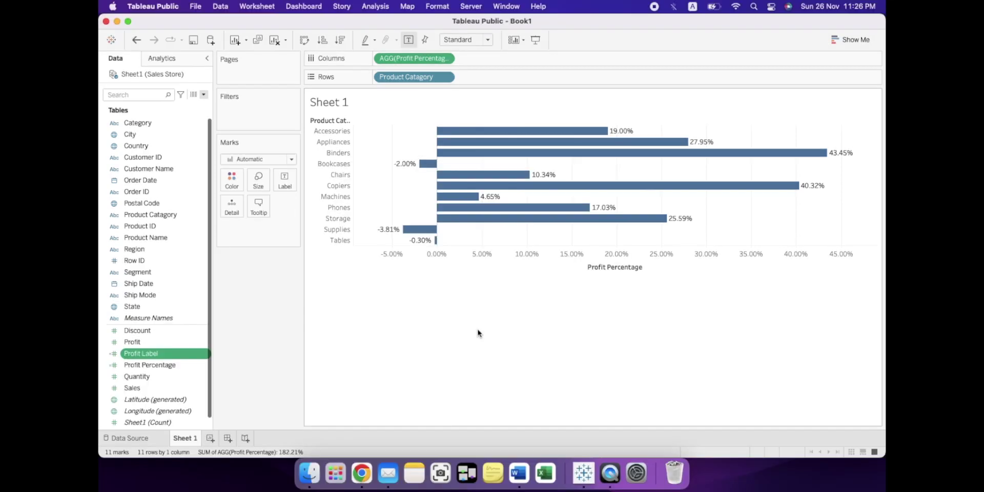
Duplicate Profit Label, rename the copy Loss Label, and change its condition to [Profit Percentage]<0
{"action": "left_click", "coordinate": [201, 355]}
{"action": "left_click", "coordinate": [221, 193]}
{"action": "left_click", "coordinate": [172, 366]}
{"action": "right_click", "coordinate": [173, 366]}
{"action": "left_click", "coordinate": [205, 195]}
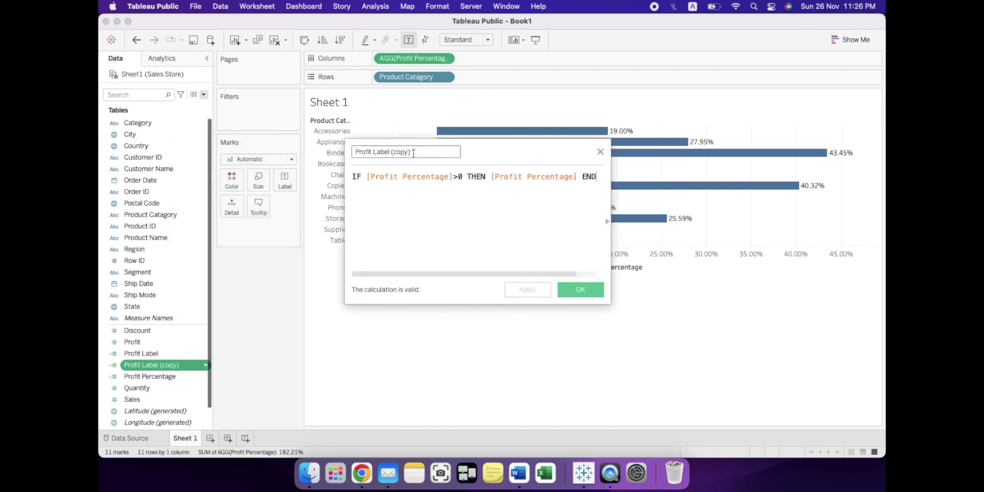
{"action": "type", "text": "Loss Label"}
{"action": "left_click", "coordinate": [457, 176]}
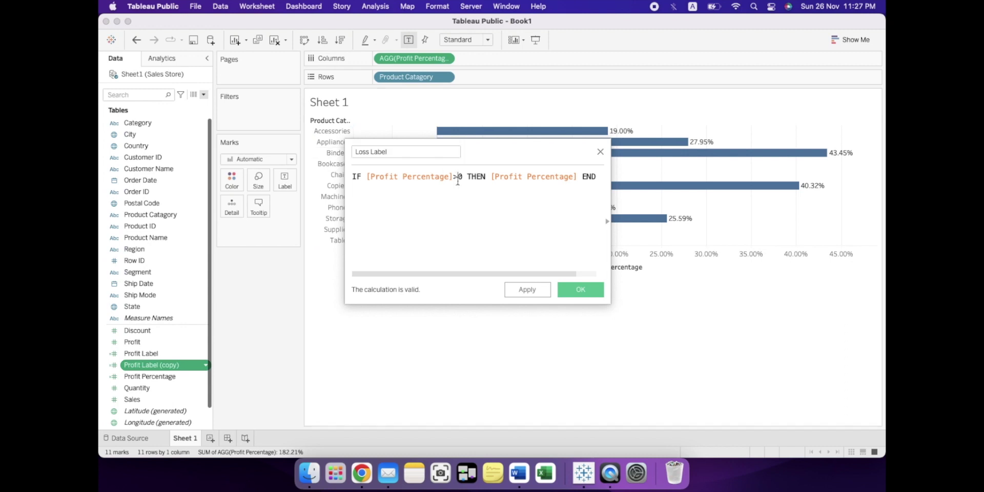
{"action": "key", "text": "BackSpace"}
{"action": "type", "text": "<"}
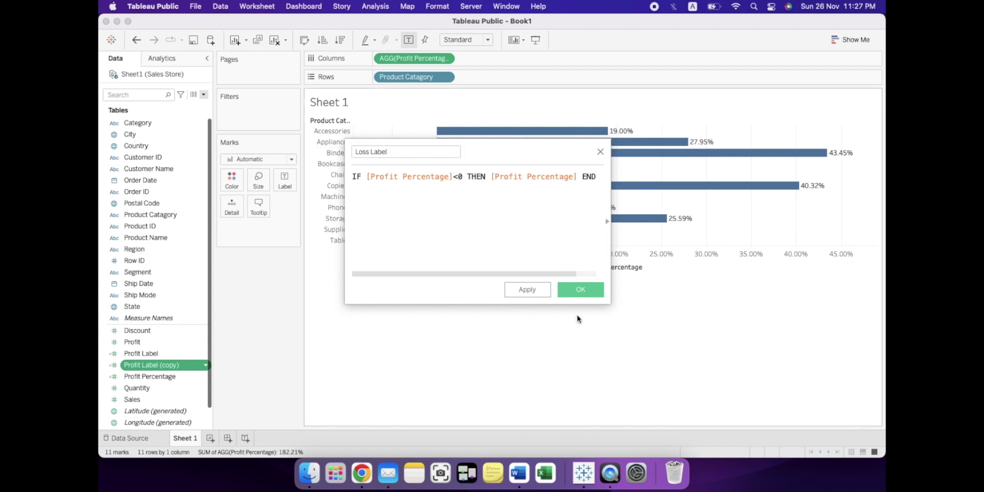
{"action": "left_click", "coordinate": [574, 293]}
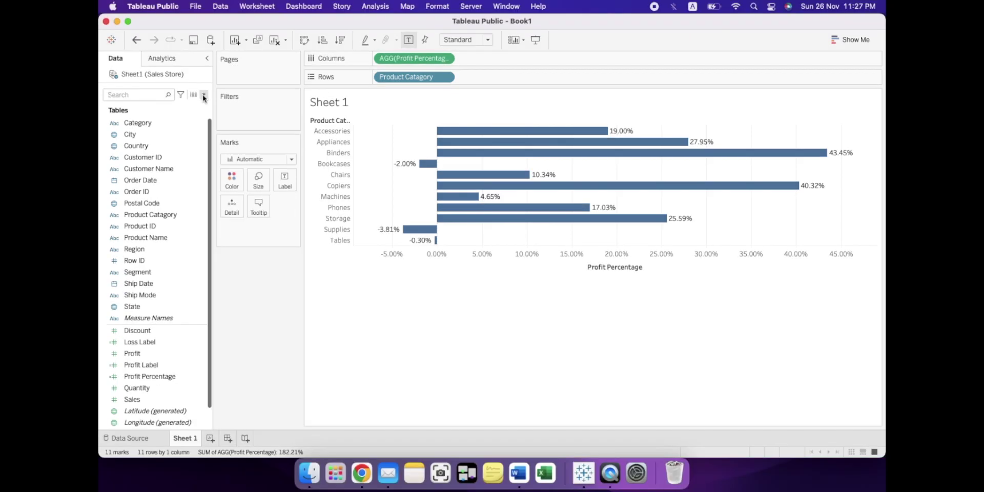
Start a new calculated field named Profit Sign with the condition IF [Profit Percentage]>0 THEN
{"action": "left_click", "coordinate": [202, 94]}
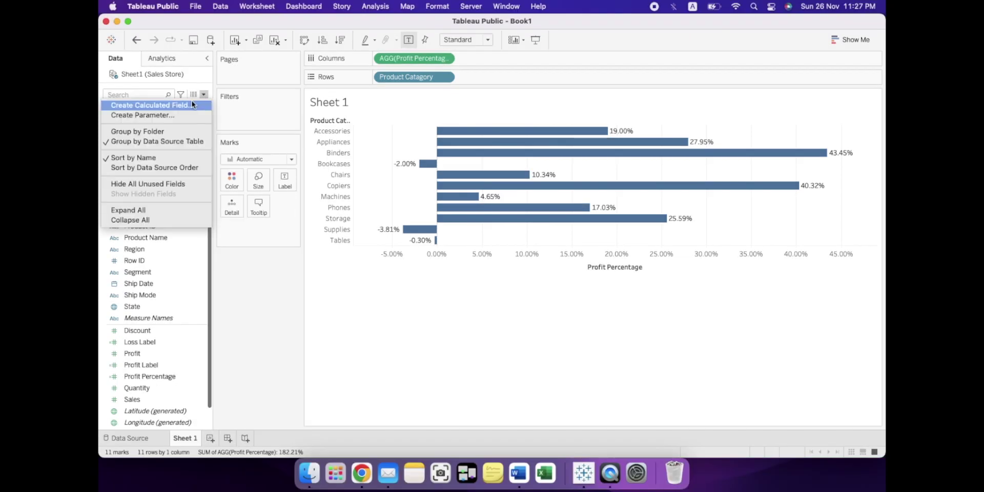
{"action": "left_click", "coordinate": [186, 104]}
{"action": "type", "text": "Profit Sign"}
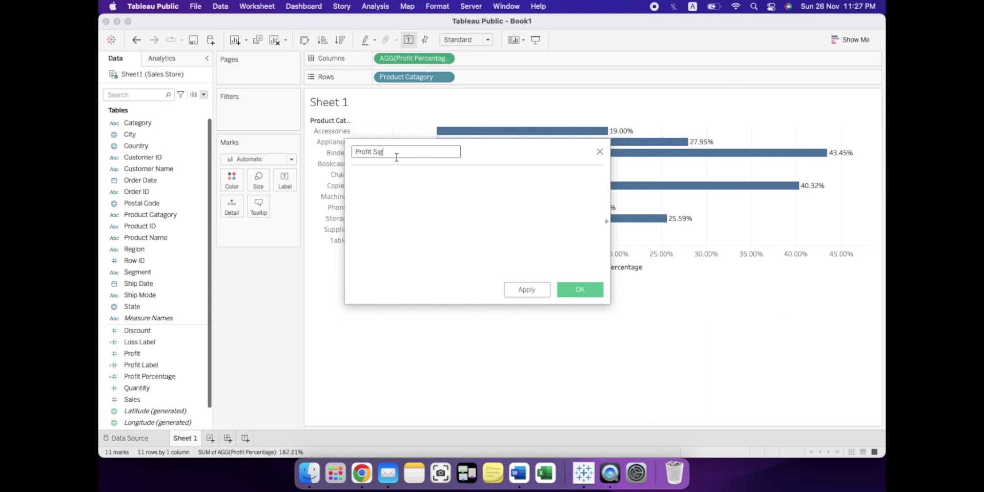
{"action": "left_click", "coordinate": [390, 176]}
{"action": "type", "text": "IF pr"}
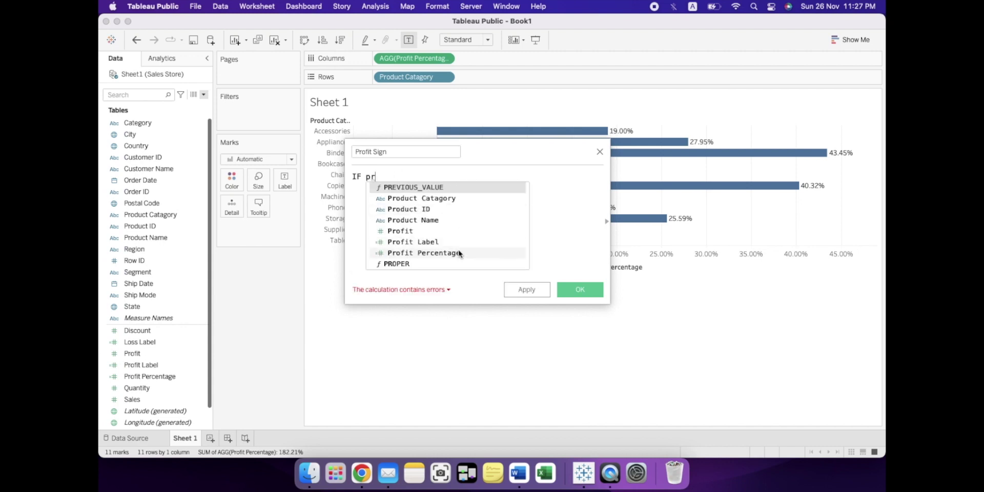
{"action": "left_click", "coordinate": [457, 253]}
{"action": "type", "text": ">0 th"}
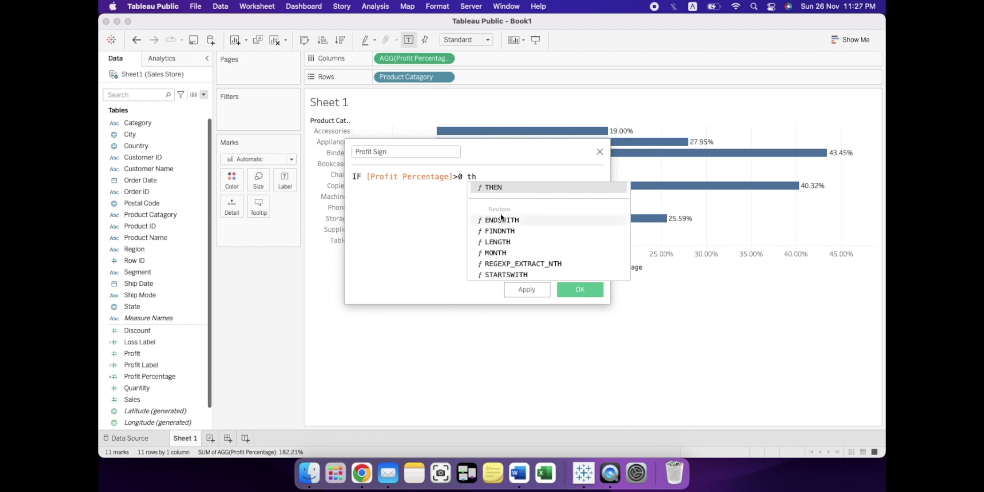
{"action": "left_click", "coordinate": [503, 186]}
{"action": "type", "text": "pr"}
{"action": "key", "text": "BackSpace"}
{"action": "key", "text": "BackSpace"}
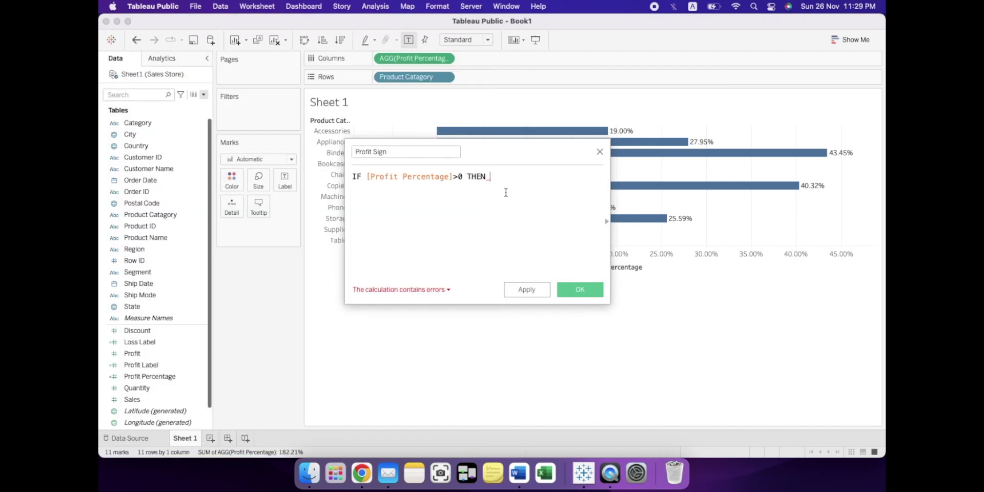
Complete the Profit Sign formula with the copied "▲" as its result and END, and save the field
{"action": "type", "text": "\"\""}
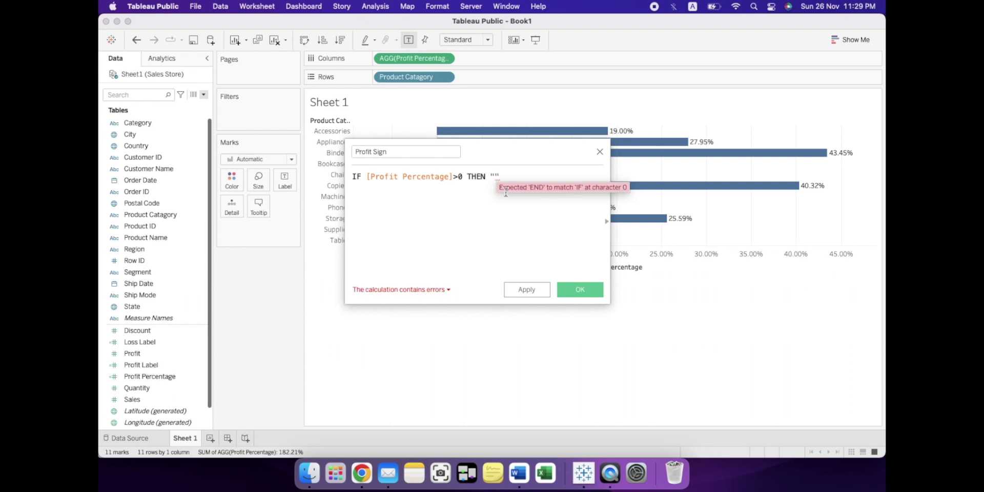
{"action": "key", "text": "super+v"}
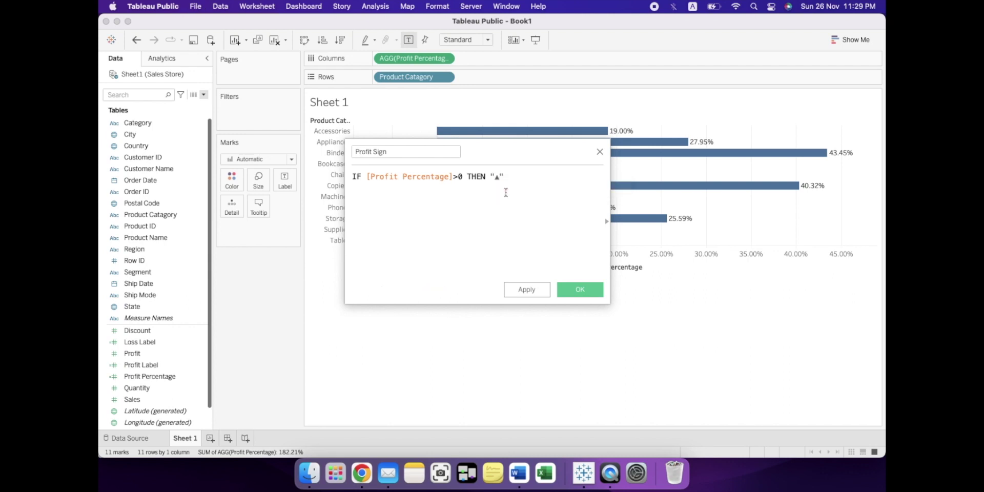
{"action": "left_click", "coordinate": [516, 178]}
{"action": "type", "text": "e"}
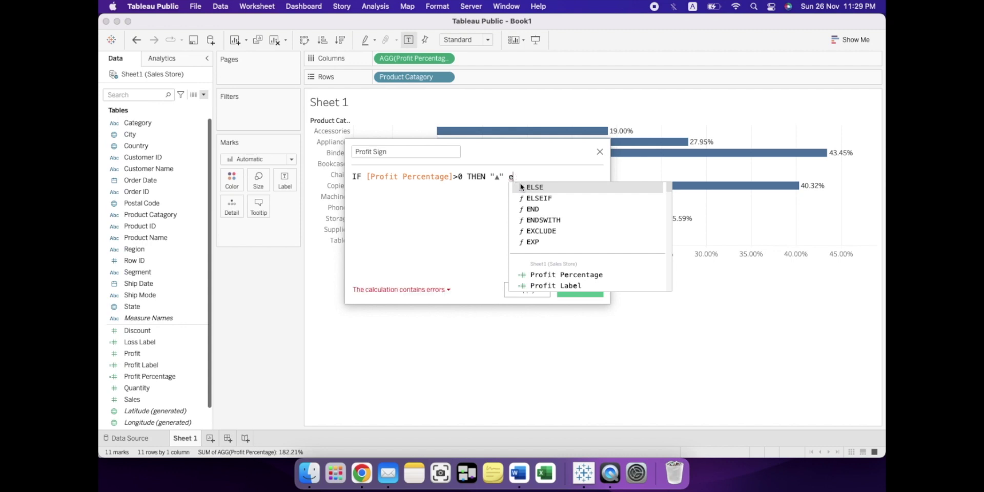
{"action": "left_click", "coordinate": [533, 209]}
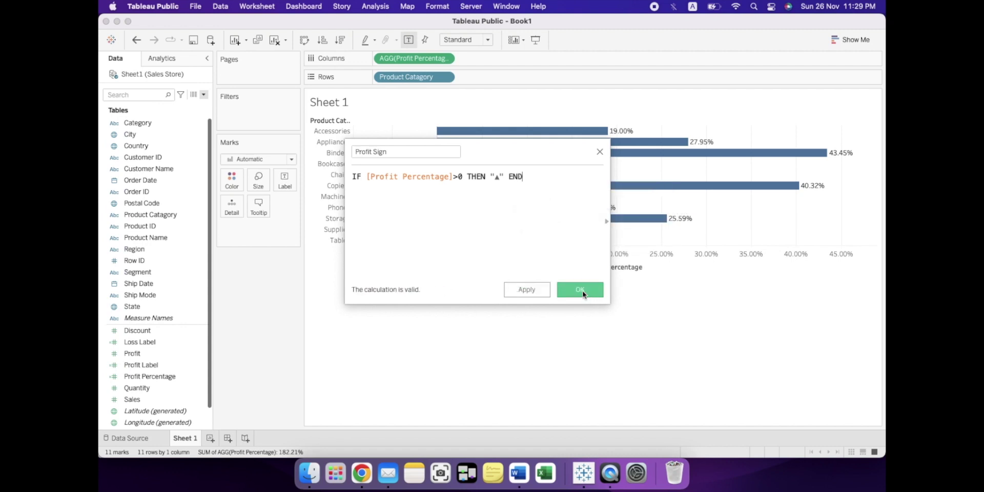
{"action": "left_click", "coordinate": [581, 290]}
Duplicate Profit Sign, rename the copy Loss Sign, and change its condition to [Profit Percentage]<0
{"action": "right_click", "coordinate": [161, 385]}
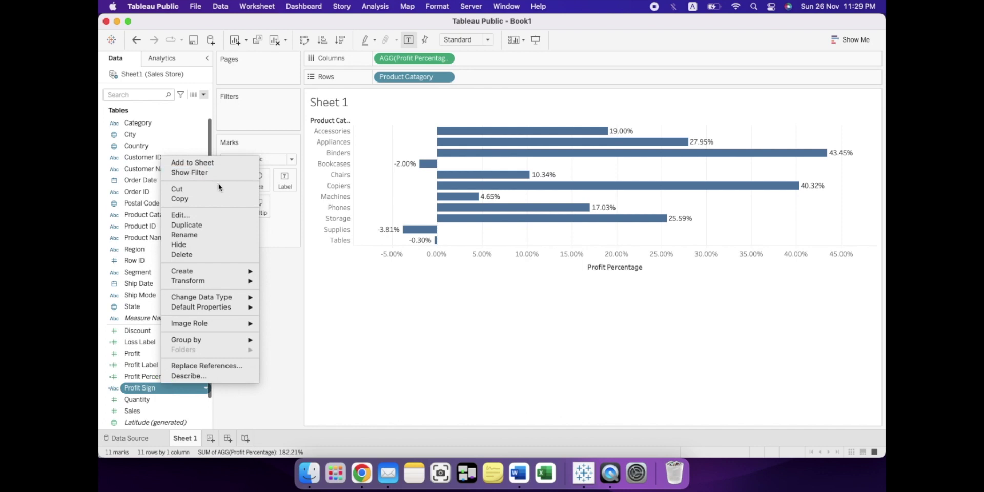
{"action": "left_click", "coordinate": [215, 226]}
{"action": "right_click", "coordinate": [171, 400]}
{"action": "left_click", "coordinate": [205, 229]}
{"action": "type", "text": "Loss Sign"}
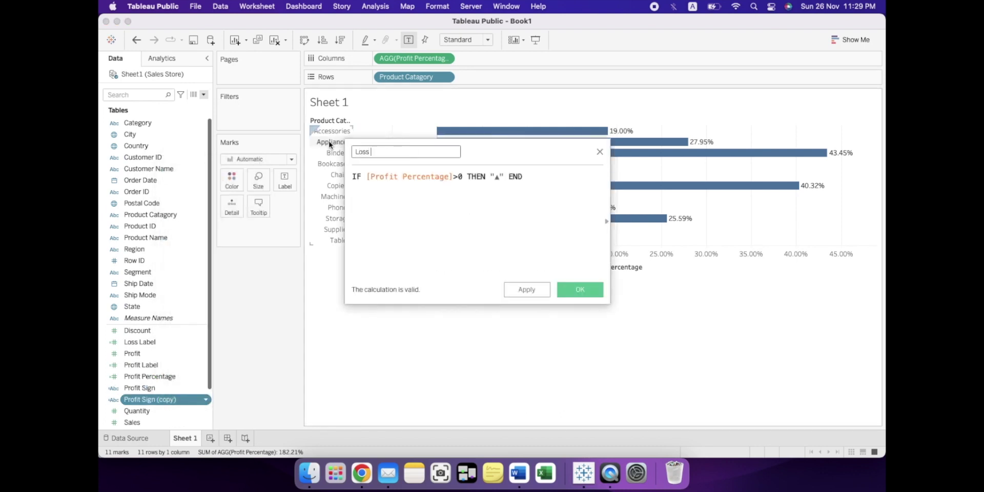
{"action": "left_click", "coordinate": [457, 176]}
{"action": "key", "text": "BackSpace"}
{"action": "type", "text": "<"}
Replace the ▲ in the Loss Sign formula with the ▼ symbol copied from alt-codes.net in Chrome, and save the field
{"action": "left_click", "coordinate": [501, 178]}
{"action": "key", "text": "BackSpace"}
{"action": "left_click", "coordinate": [360, 474]}
{"action": "left_click", "coordinate": [222, 270]}
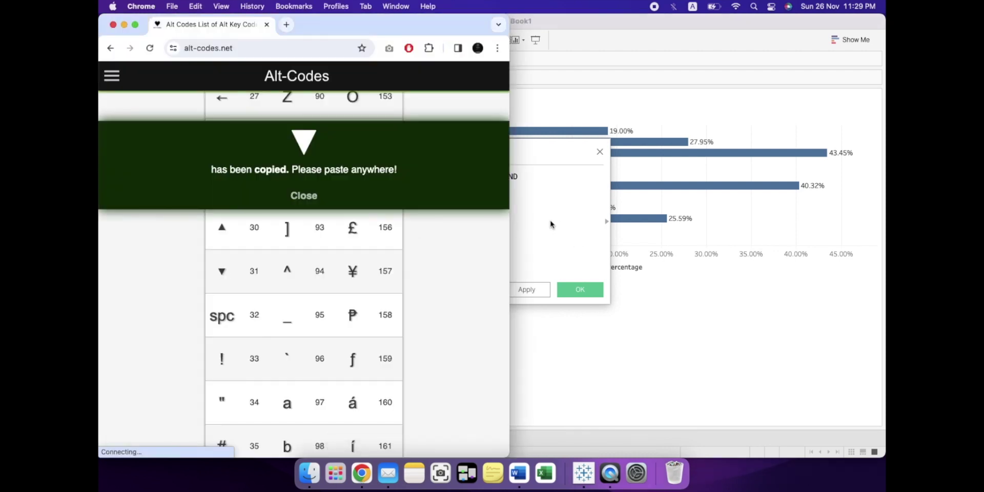
{"action": "left_click", "coordinate": [560, 221]}
{"action": "left_click", "coordinate": [495, 176]}
{"action": "type", "text": "▼"}
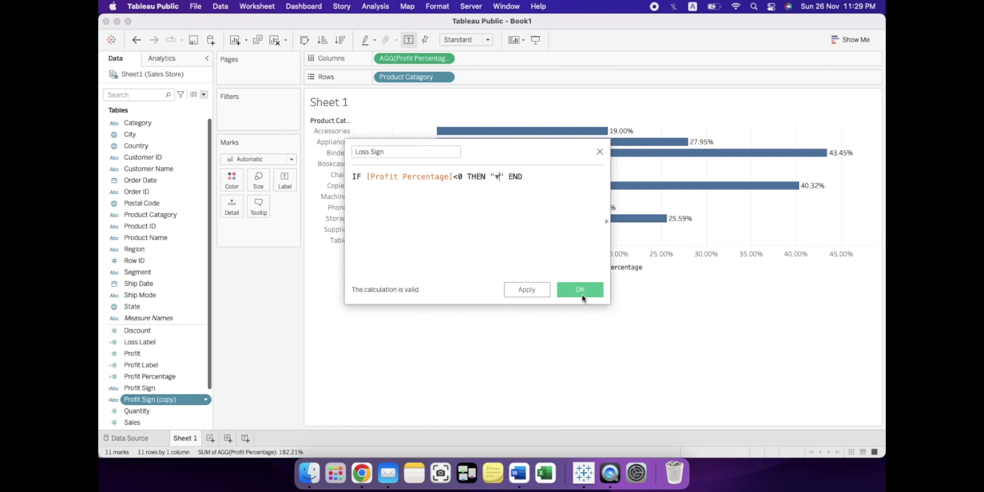
{"action": "left_click", "coordinate": [582, 292]}
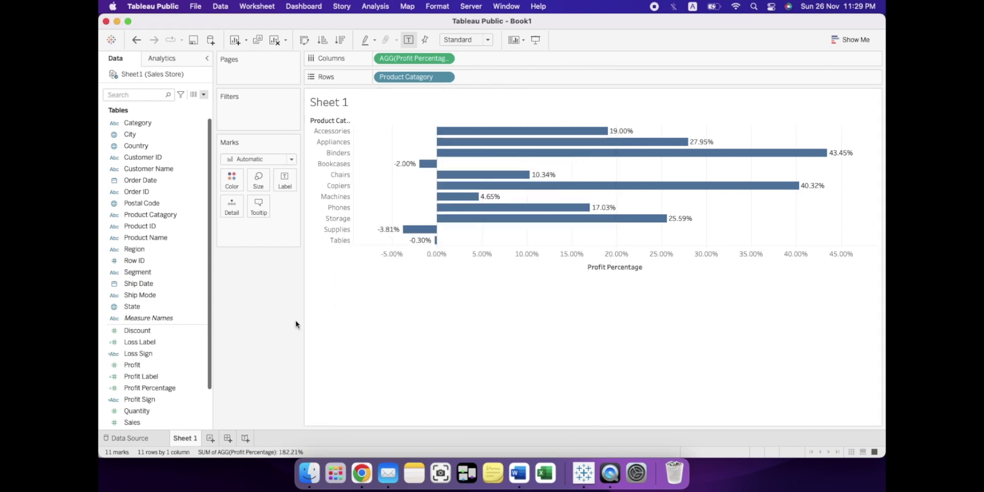
Label the bars with Loss Label, Loss Sign, Profit Label and Profit Sign, and fit the chart to Entire View
{"action": "left_click", "coordinate": [177, 341]}
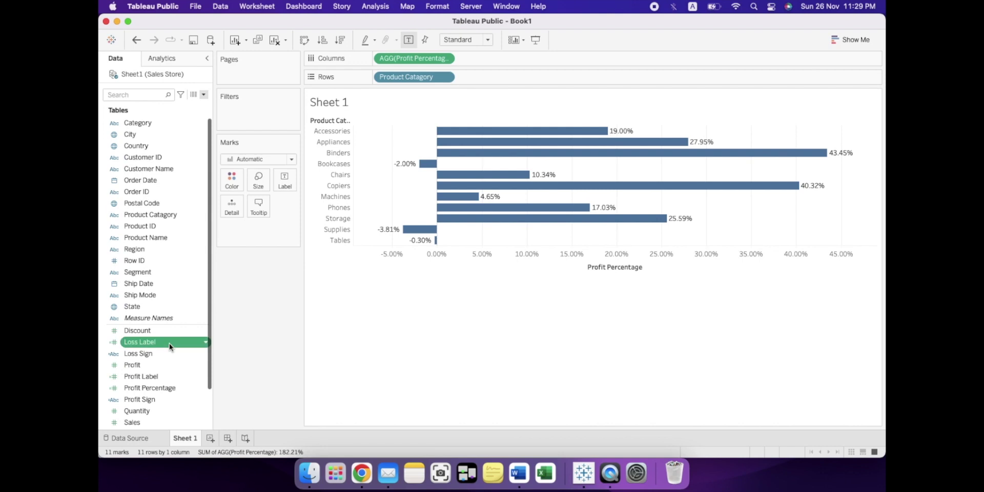
{"action": "left_click", "coordinate": [154, 353], "text": "super"}
{"action": "left_click", "coordinate": [162, 374], "text": "super"}
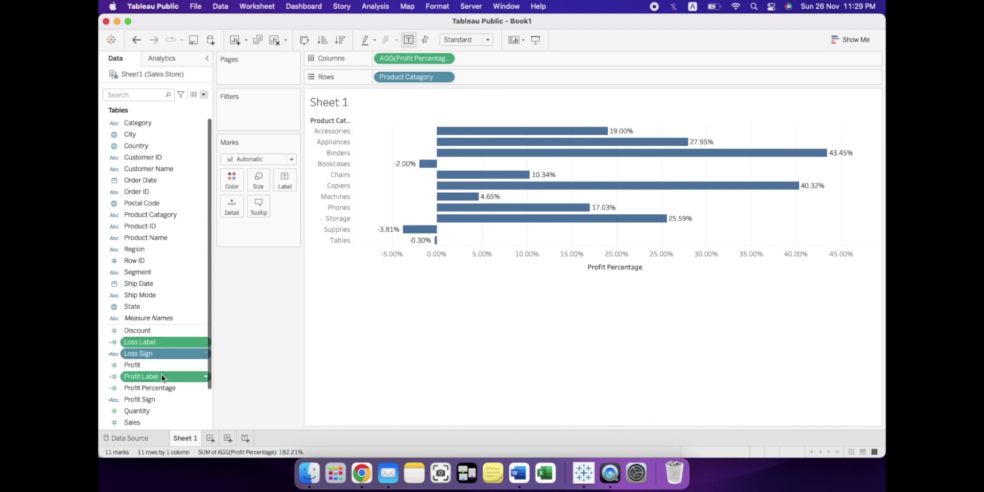
{"action": "left_click", "coordinate": [161, 400], "text": "super"}
{"action": "left_click_drag", "start_coordinate": [177, 348], "coordinate": [284, 184]}
Edit the mark label text so Profit Sign, Profit Label, Loss Sign and Loss Label sit together on one line in that order
{"action": "left_click", "coordinate": [284, 185]}
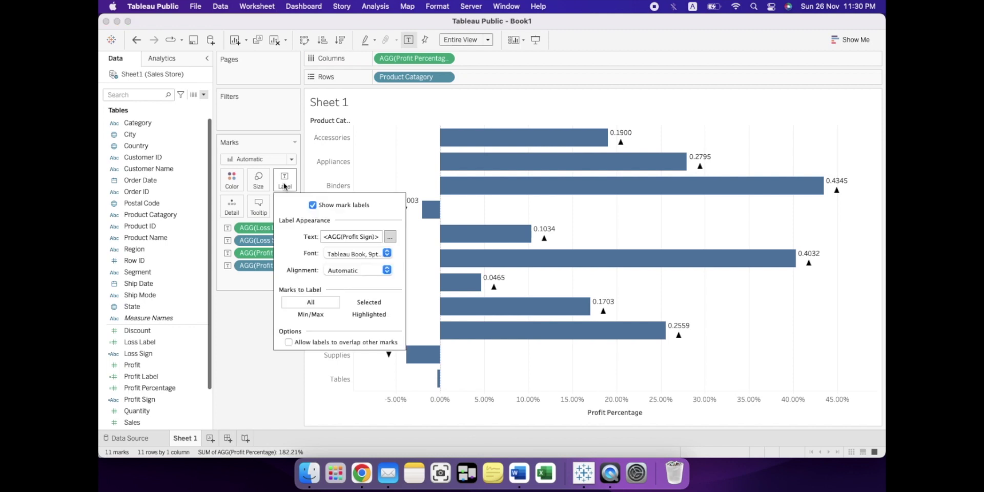
{"action": "left_click", "coordinate": [389, 238]}
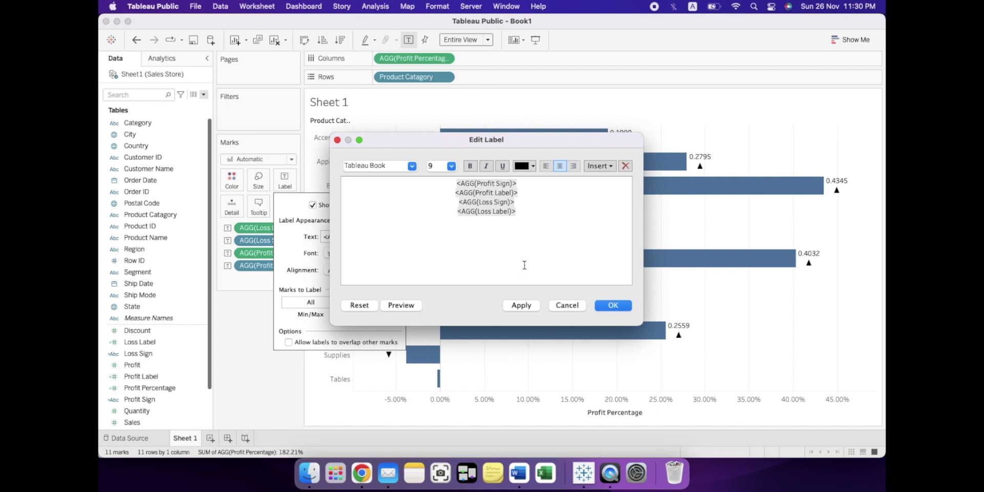
{"action": "left_click", "coordinate": [455, 193]}
{"action": "key", "text": "BackSpace"}
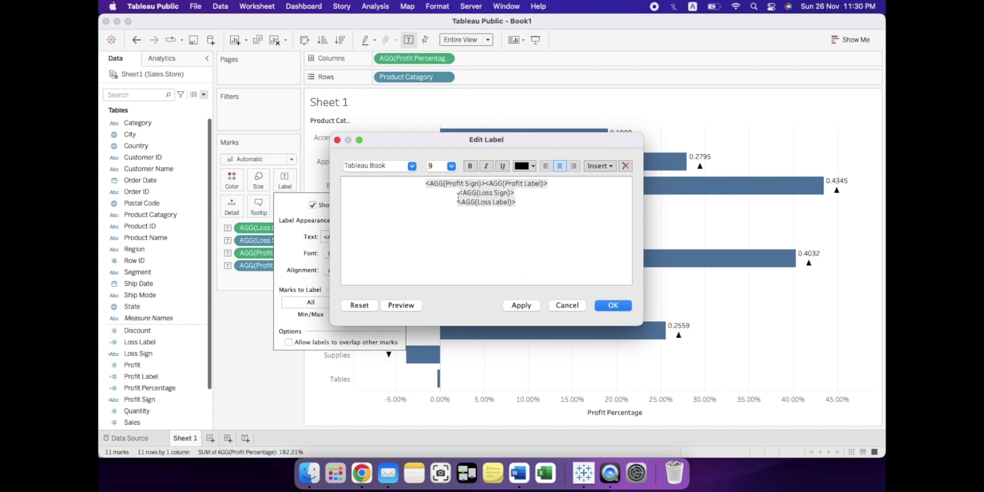
{"action": "left_click", "coordinate": [459, 193]}
{"action": "key", "text": "BackSpace"}
{"action": "left_click", "coordinate": [458, 195]}
{"action": "key", "text": "BackSpace"}
Colour the Loss Sign and Loss Label fields red and the Profit Sign and Profit Label fields green in the label, and accept it
{"action": "left_click_drag", "start_coordinate": [606, 183], "coordinate": [491, 183]}
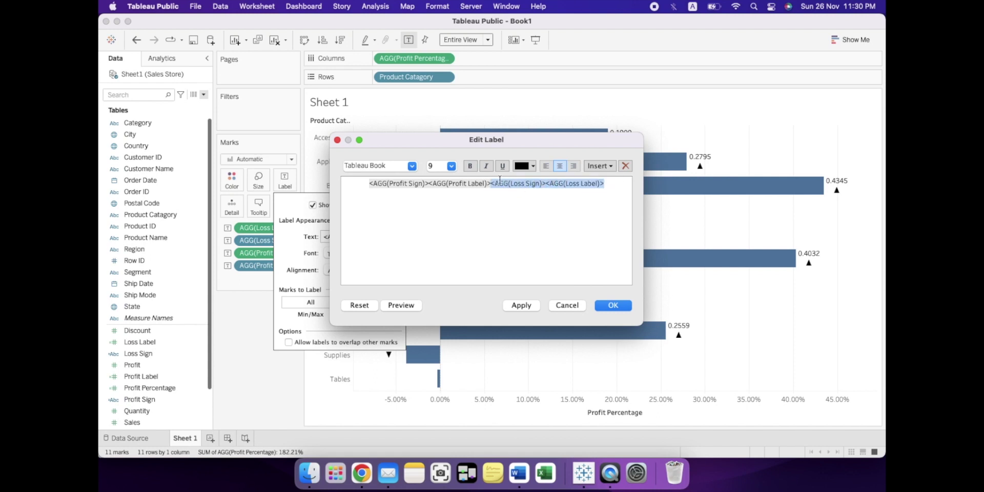
{"action": "left_click", "coordinate": [523, 166]}
{"action": "left_click", "coordinate": [590, 219]}
{"action": "left_click_drag", "start_coordinate": [364, 184], "coordinate": [490, 184]}
{"action": "left_click", "coordinate": [524, 165]}
{"action": "left_click", "coordinate": [562, 180]}
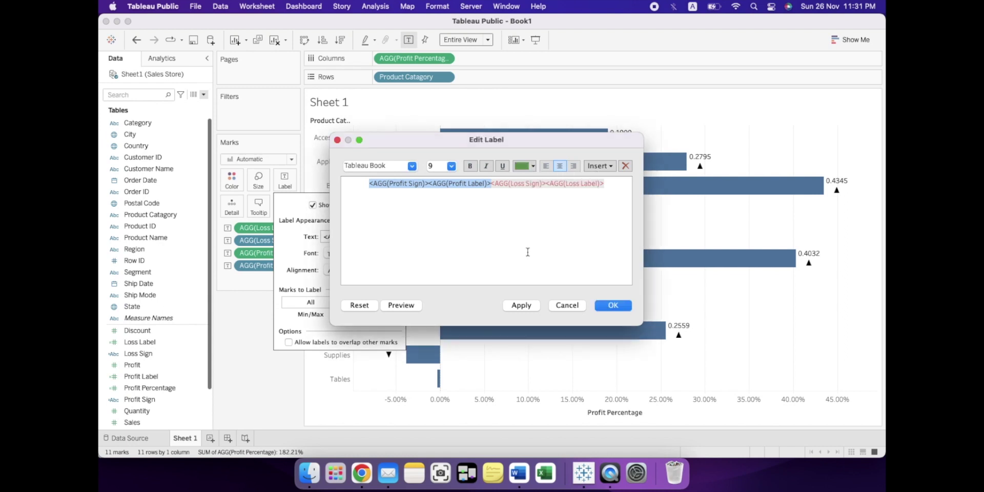
{"action": "left_click", "coordinate": [614, 305]}
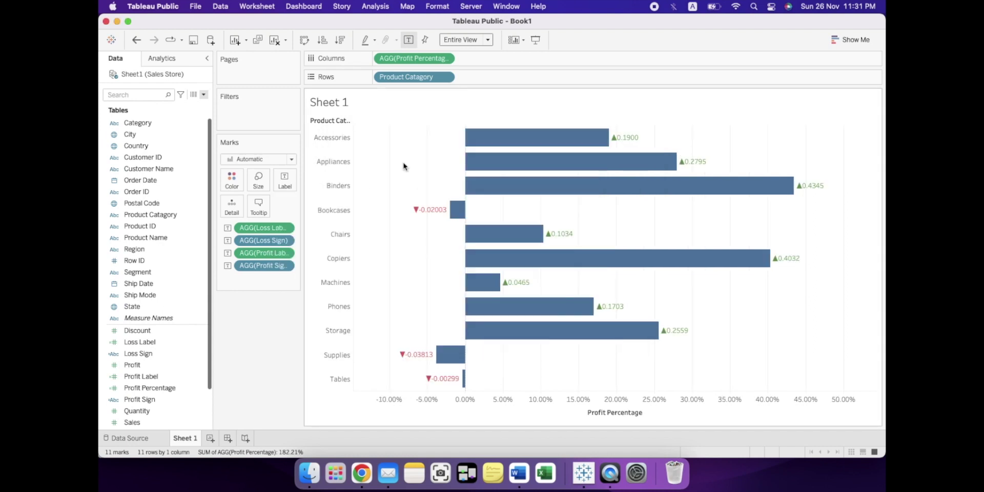
Remove the Profit Percentage line and the captions of Profit Label and Profit Sign from the bars' tooltip
{"action": "mouse_move", "coordinate": [489, 189]}
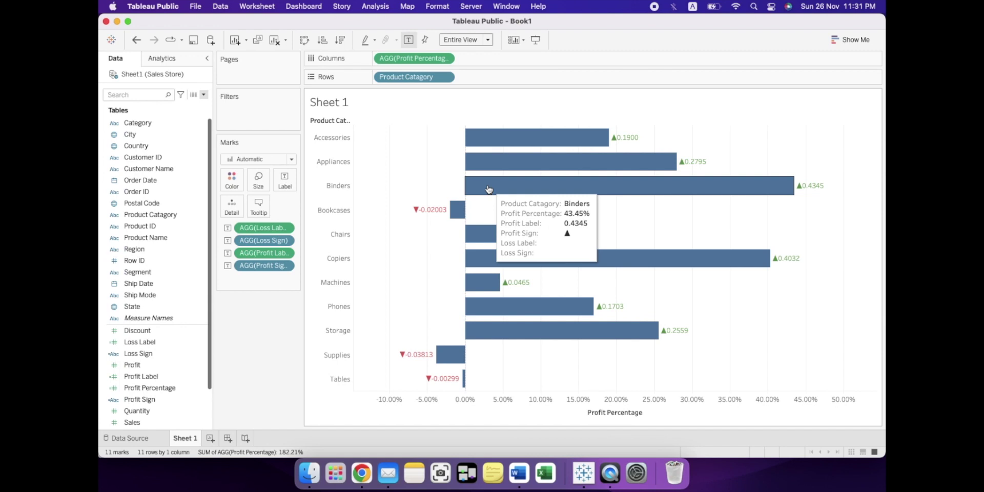
{"action": "left_click", "coordinate": [488, 189]}
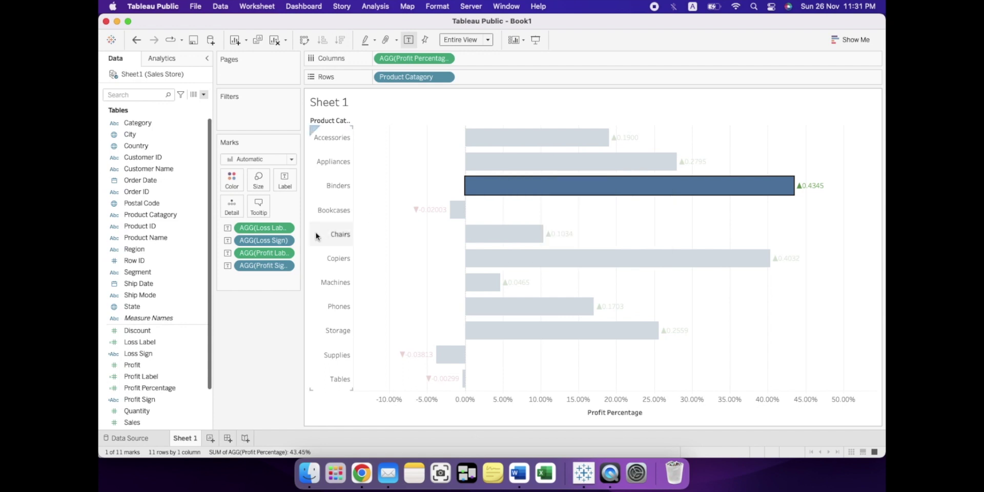
{"action": "left_click", "coordinate": [257, 206]}
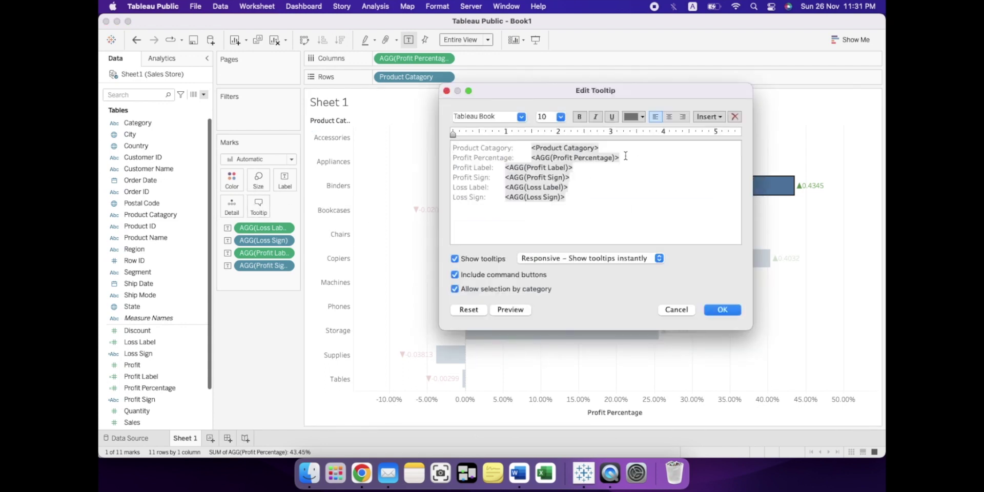
{"action": "left_click_drag", "start_coordinate": [622, 157], "coordinate": [449, 172]}
{"action": "key", "text": "BackSpace"}
{"action": "key", "text": "BackSpace"}
{"action": "key", "text": "BackSpace"}
{"action": "key", "text": "BackSpace"}
{"action": "left_click", "coordinate": [479, 168]}
{"action": "key", "text": "BackSpace"}
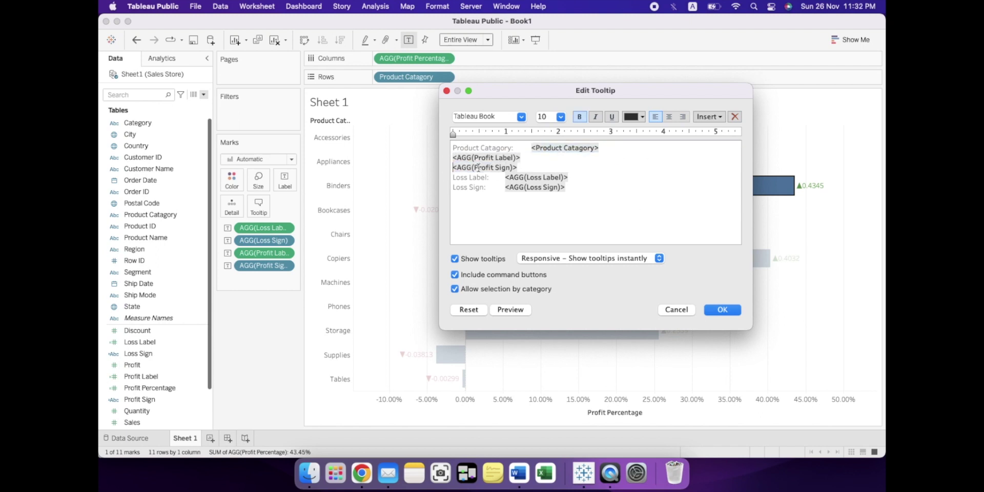
Move the Profit Sign field directly in front of the Profit Label field in the tooltip
{"action": "left_click_drag", "start_coordinate": [520, 167], "coordinate": [453, 168]}
{"action": "key", "text": "super+x"}
{"action": "left_click", "coordinate": [453, 158]}
{"action": "key", "text": "super+v"}
Append Loss Sign and Loss Label without captions to the same tooltip line after Profit Label, and preview the tooltip
{"action": "left_click_drag", "start_coordinate": [569, 187], "coordinate": [506, 187]}
{"action": "key", "text": "BackSpace"}
{"action": "left_click", "coordinate": [594, 158]}
{"action": "key", "text": "super+v"}
{"action": "left_click_drag", "start_coordinate": [569, 178], "coordinate": [710, 159]}
{"action": "key", "text": "super+x"}
{"action": "left_click", "coordinate": [646, 158]}
{"action": "key", "text": "super+v"}
{"action": "key", "text": "BackSpace"}
{"action": "left_click", "coordinate": [513, 309]}
Colour the tooltip's Profit Sign and Profit Label fields green and its Loss Sign and Loss Label fields red, and accept it
{"action": "left_click_drag", "start_coordinate": [584, 158], "coordinate": [448, 157]}
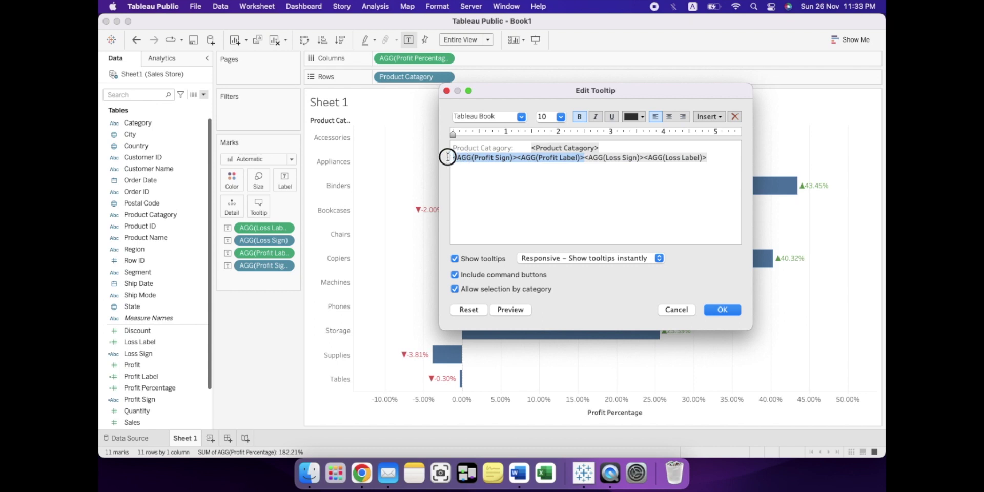
{"action": "left_click", "coordinate": [628, 118]}
{"action": "left_click", "coordinate": [671, 131]}
{"action": "left_click_drag", "start_coordinate": [718, 158], "coordinate": [586, 159]}
{"action": "left_click", "coordinate": [636, 117]}
{"action": "left_click", "coordinate": [645, 131]}
{"action": "left_click", "coordinate": [723, 309]}
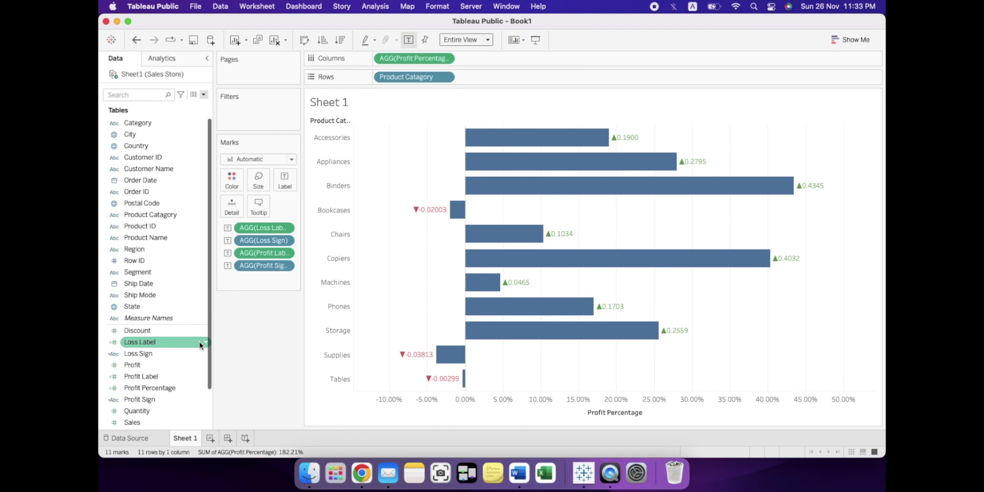
Set the default number format of the Loss Label field to Percentage
{"action": "left_click", "coordinate": [200, 344]}
{"action": "mouse_move", "coordinate": [286, 257]}
{"action": "mouse_move", "coordinate": [285, 263]}
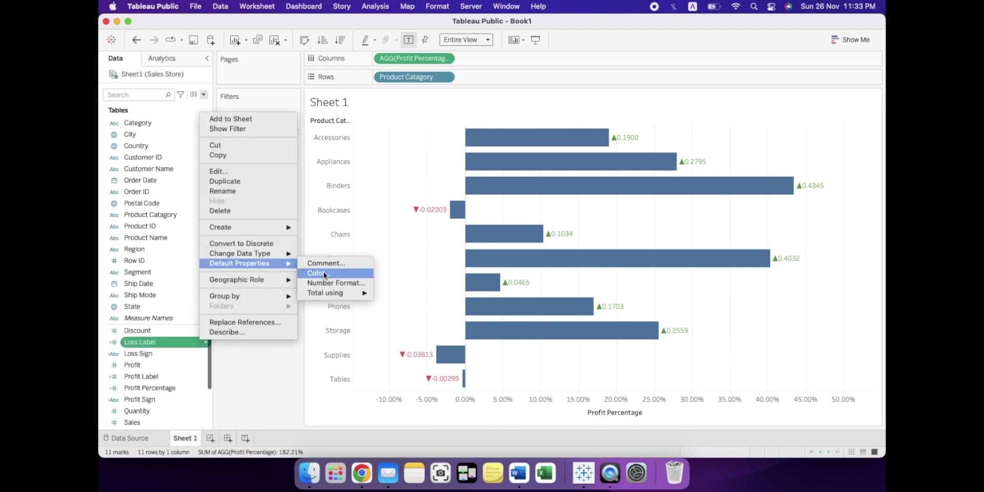
{"action": "left_click", "coordinate": [329, 273]}
{"action": "left_click", "coordinate": [394, 230]}
{"action": "left_click", "coordinate": [592, 315]}
Set the default number format of the Profit Label field to Percentage
{"action": "right_click", "coordinate": [167, 375]}
{"action": "mouse_move", "coordinate": [221, 292]}
{"action": "left_click", "coordinate": [308, 312]}
{"action": "left_click", "coordinate": [395, 230]}
{"action": "left_click", "coordinate": [591, 315]}
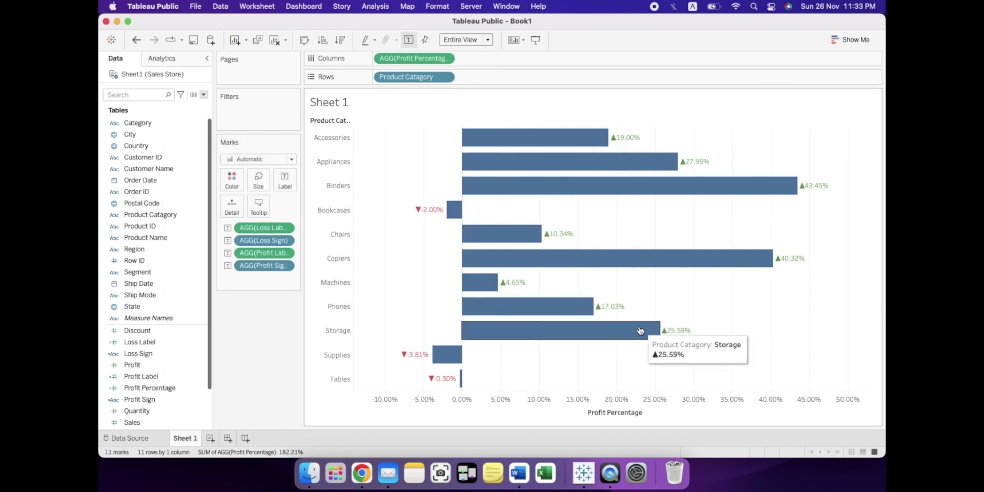
Show the chart in presentation mode and check the tooltips of the Binders and Bookcases bars
{"action": "left_click", "coordinate": [535, 39]}
{"action": "mouse_move", "coordinate": [706, 141]}
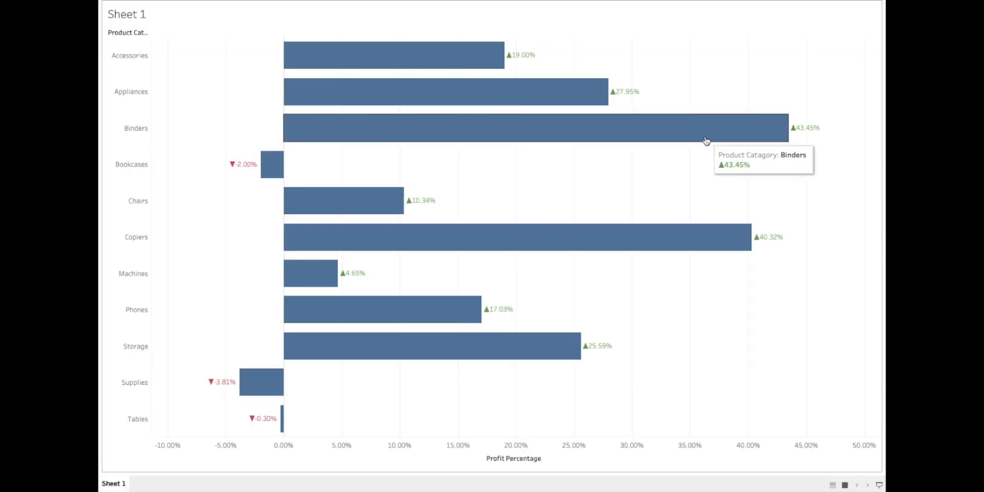
{"action": "mouse_move", "coordinate": [266, 164]}
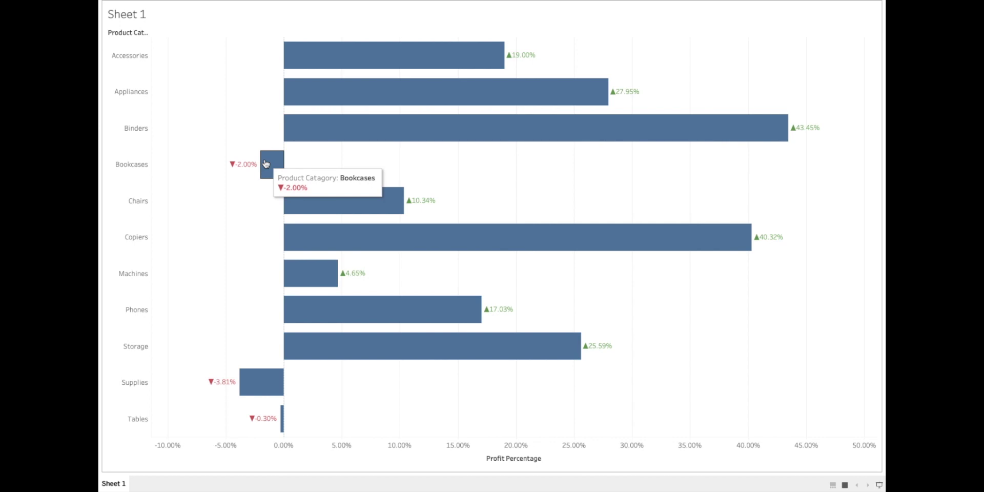